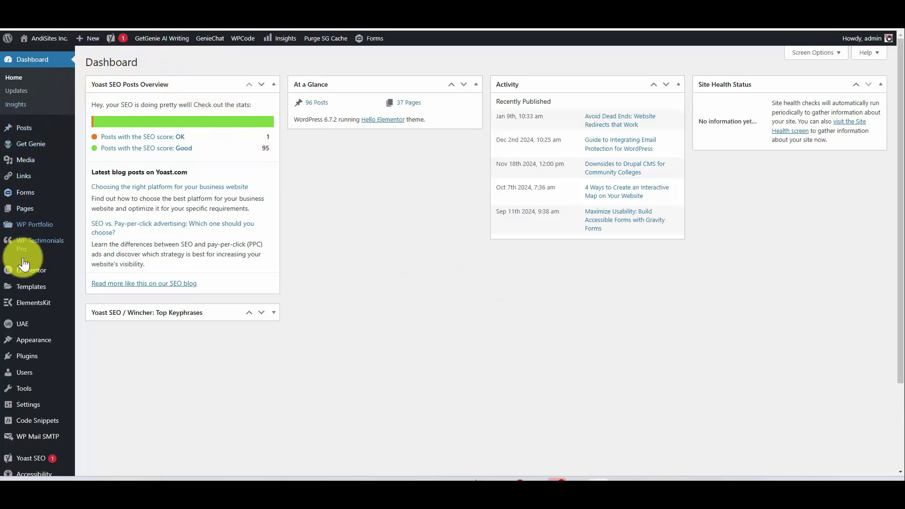
Search the Add New Plugin directory for 'easy notification bar'
mouse_move(17, 358)
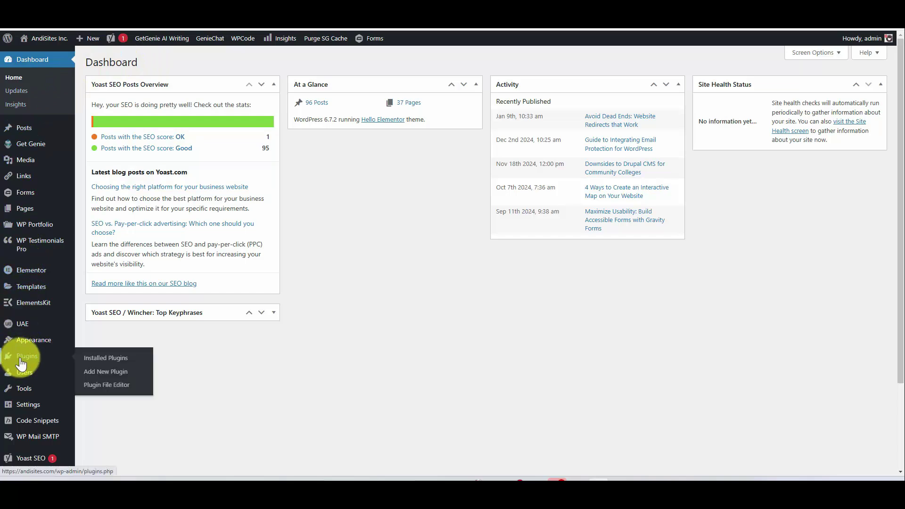
left_click(104, 371)
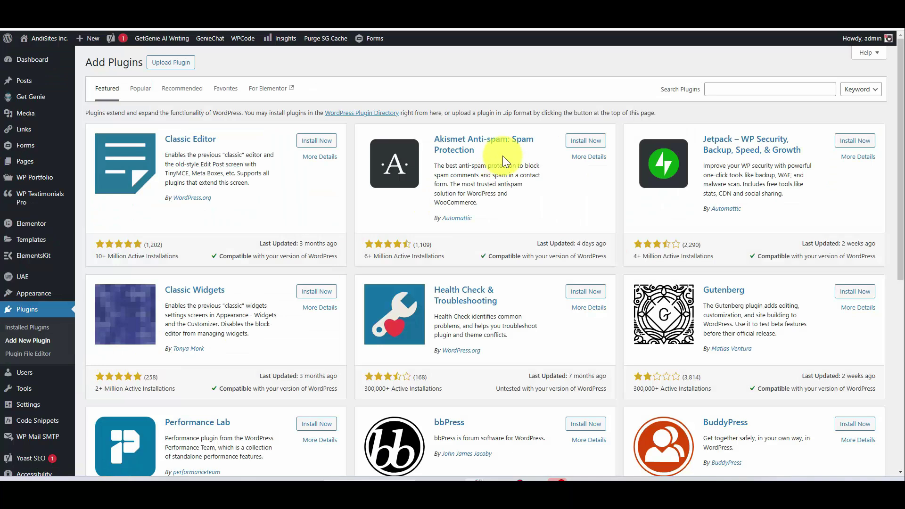
left_click(727, 89)
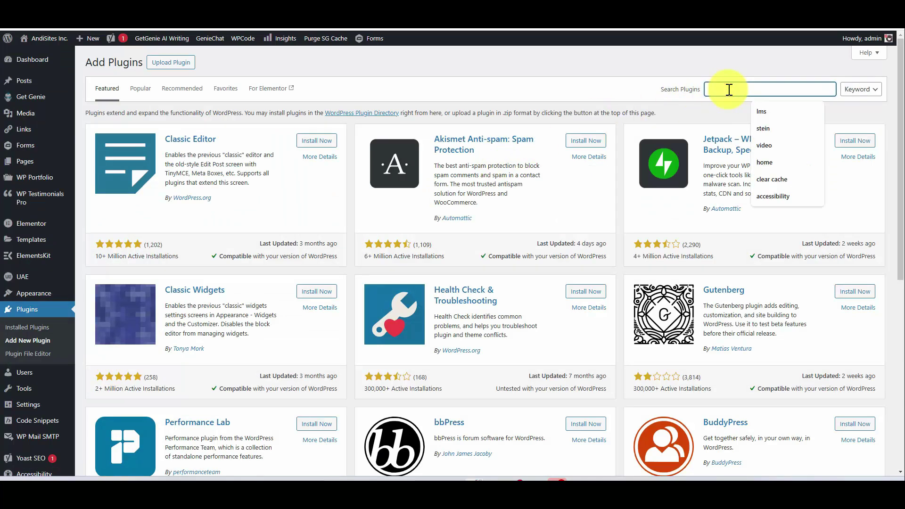
type("easy notification bar")
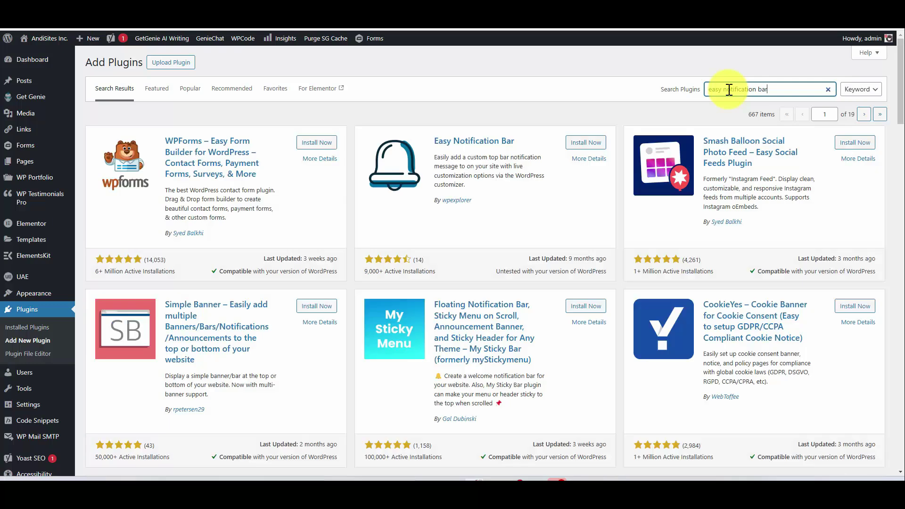
Install and activate Easy Notification Bar, then go to its Settings link
left_click(583, 143)
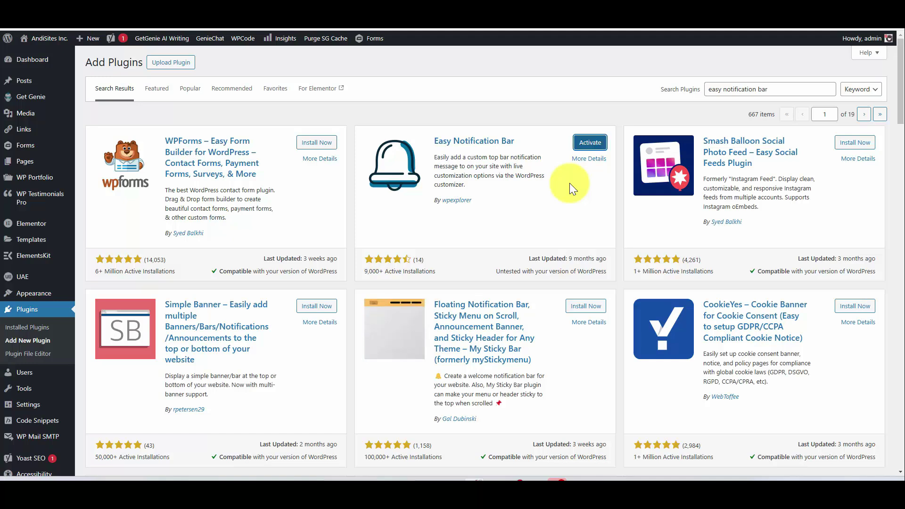
left_click(590, 143)
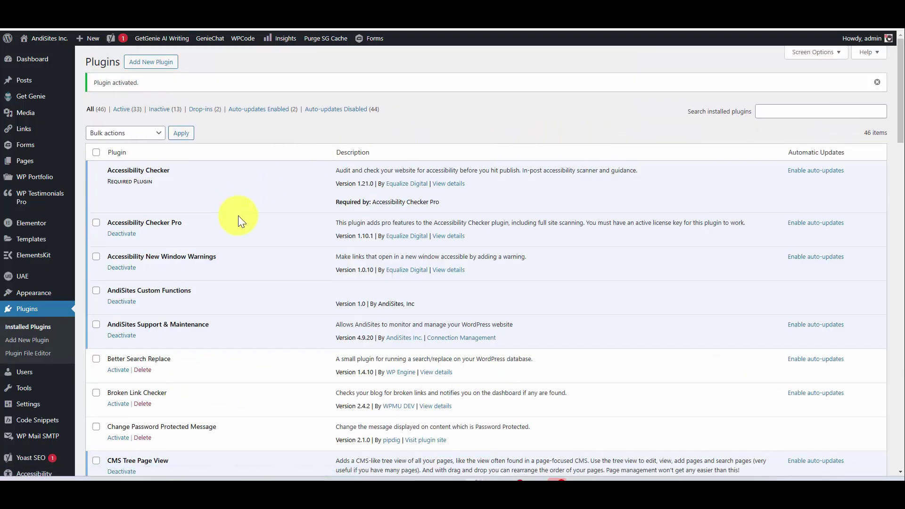
scroll(239, 215, "down", 5)
scroll(238, 216, "down", 2)
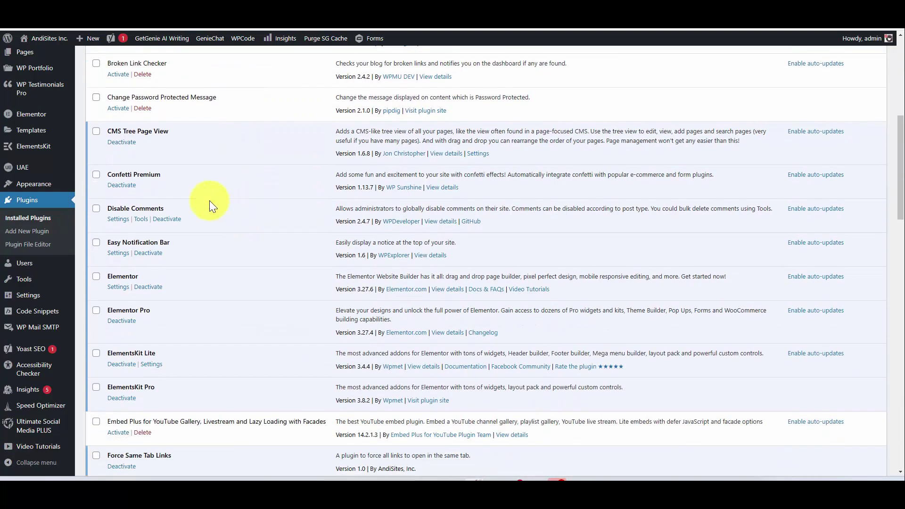
left_click(118, 253)
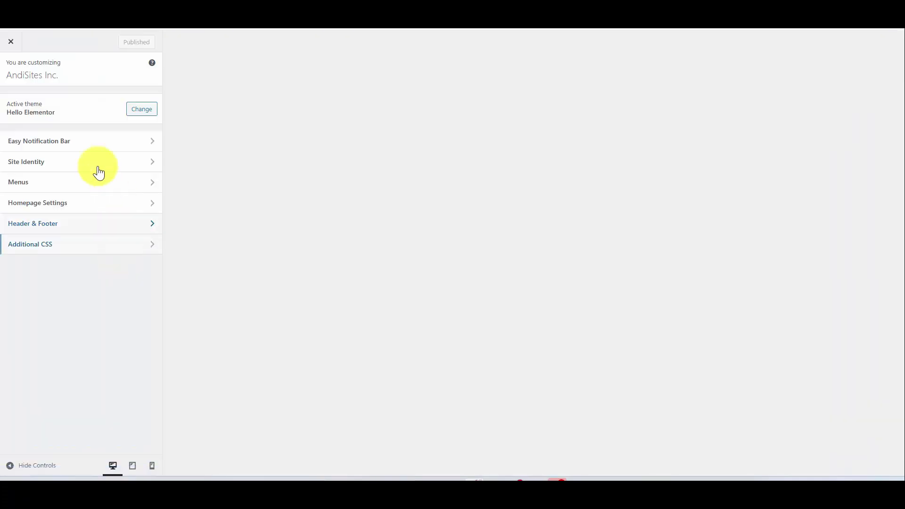
Expand the Easy Notification Bar section and place the cursor in its Message field
left_click(59, 143)
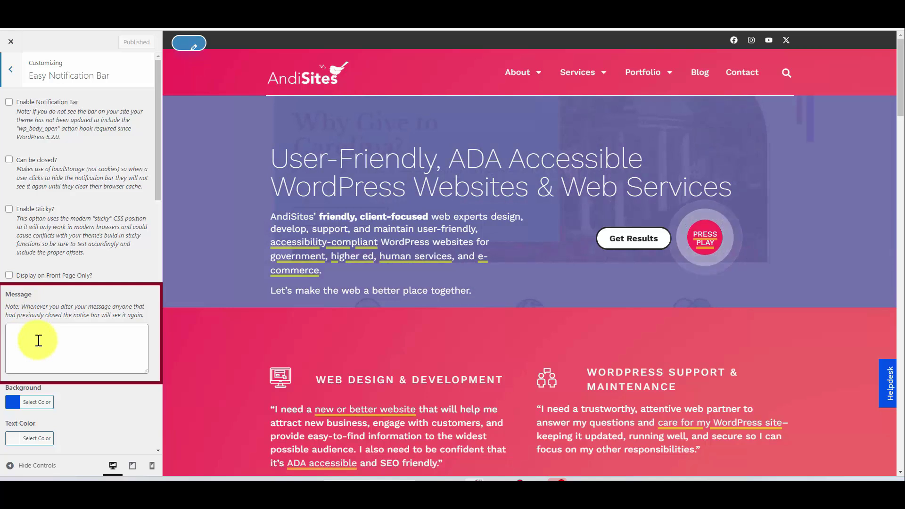
left_click(39, 340)
Enter the bar message 'We would love to make your web world better!'
type("W")
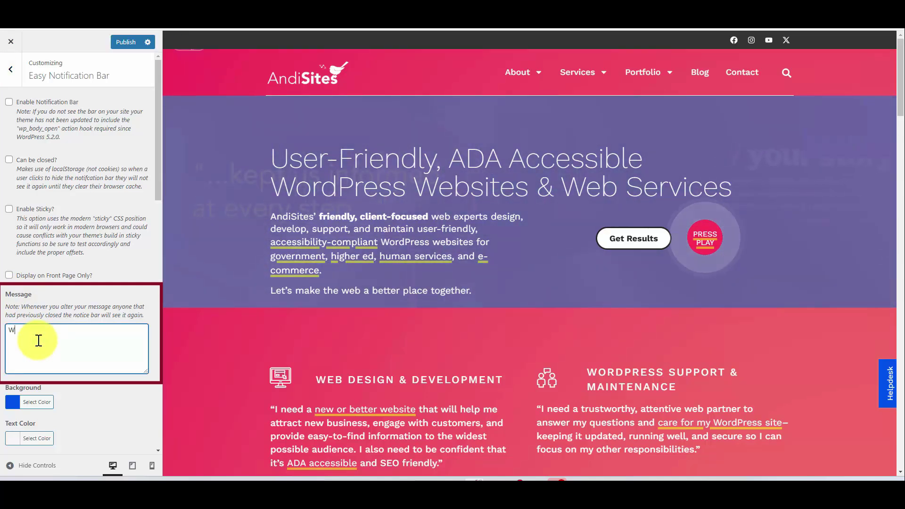
type("e would love to ")
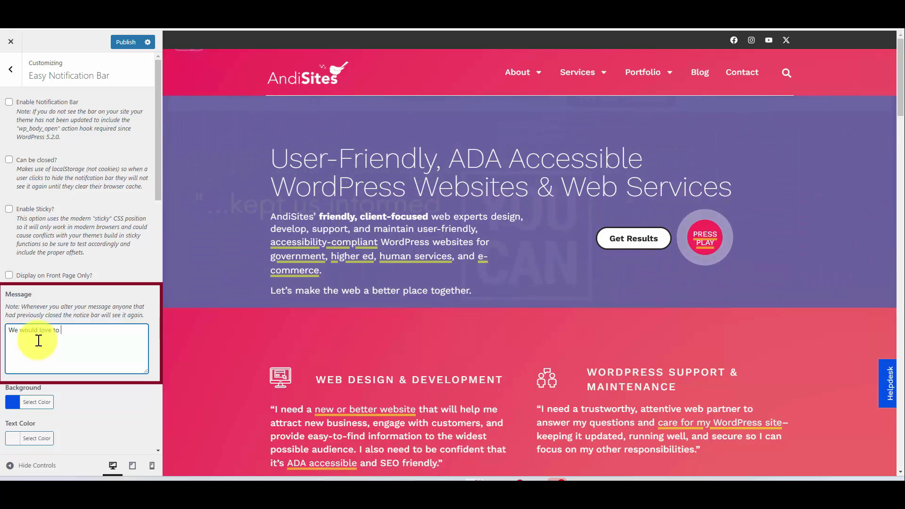
type("make your web wo")
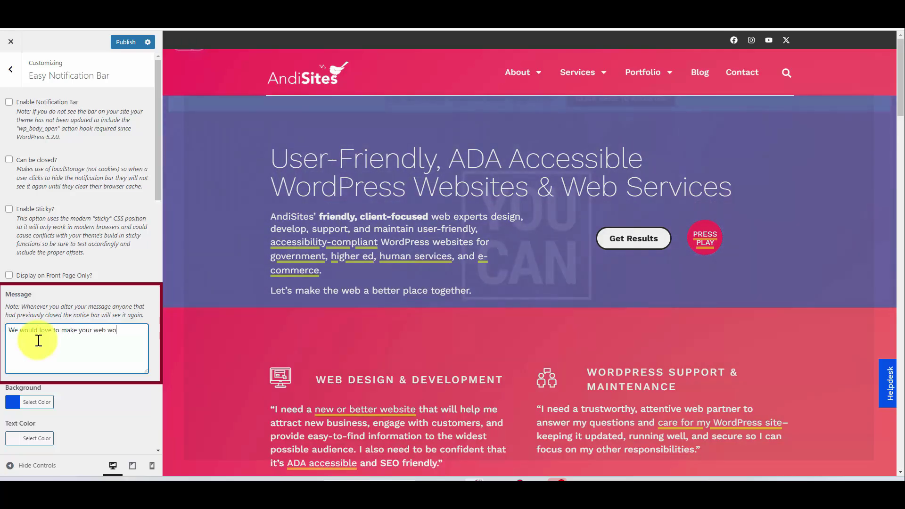
type("rld better")
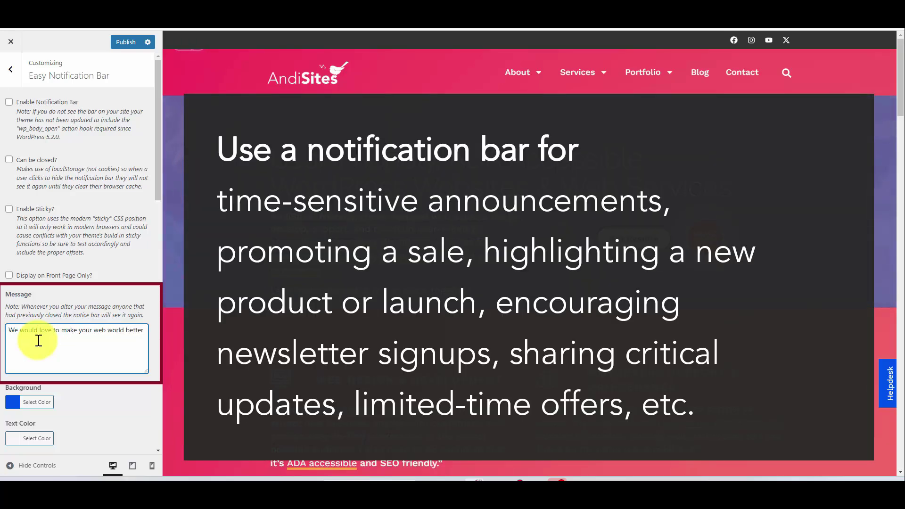
type(".")
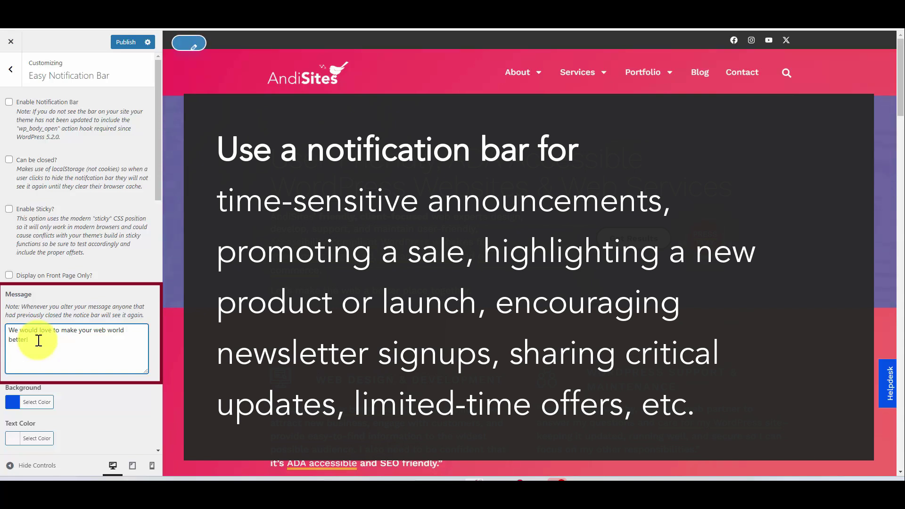
type("!")
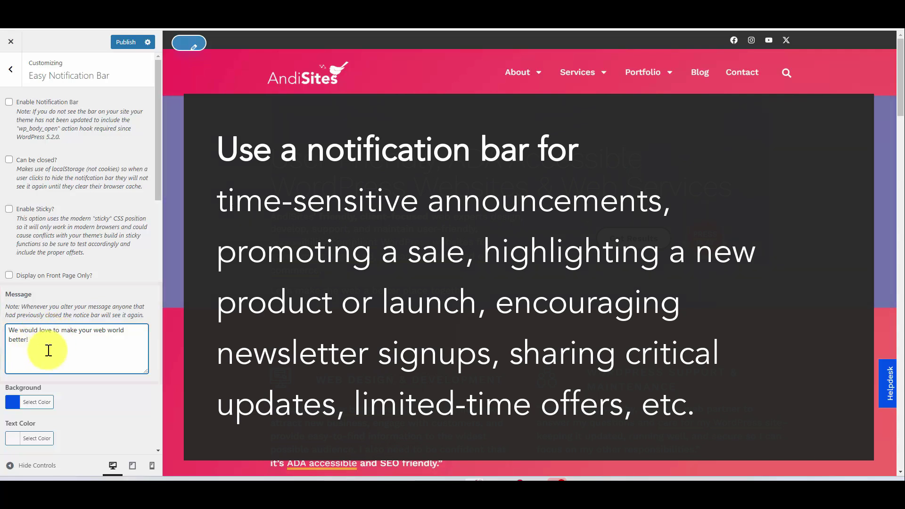
scroll(51, 353, "down", 2)
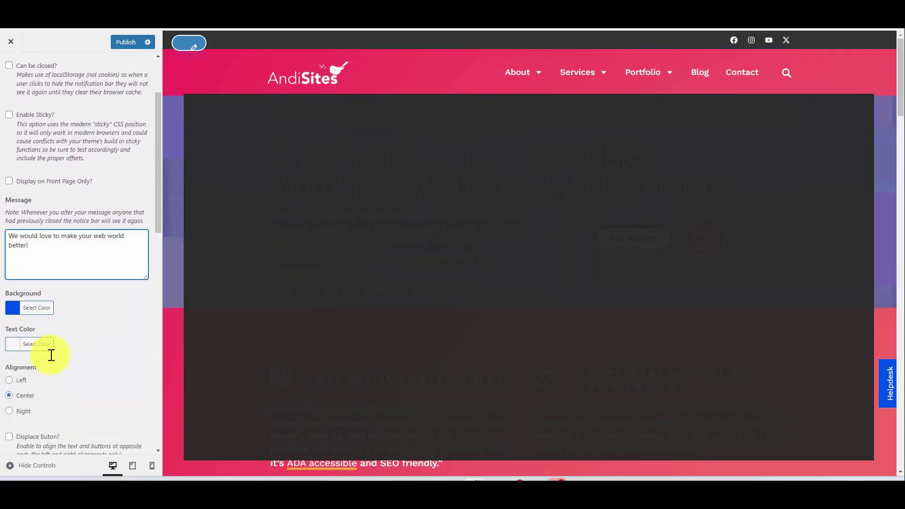
Set the bar background to the purple swatch and the text colour to white (#ffffff)
left_click(32, 309)
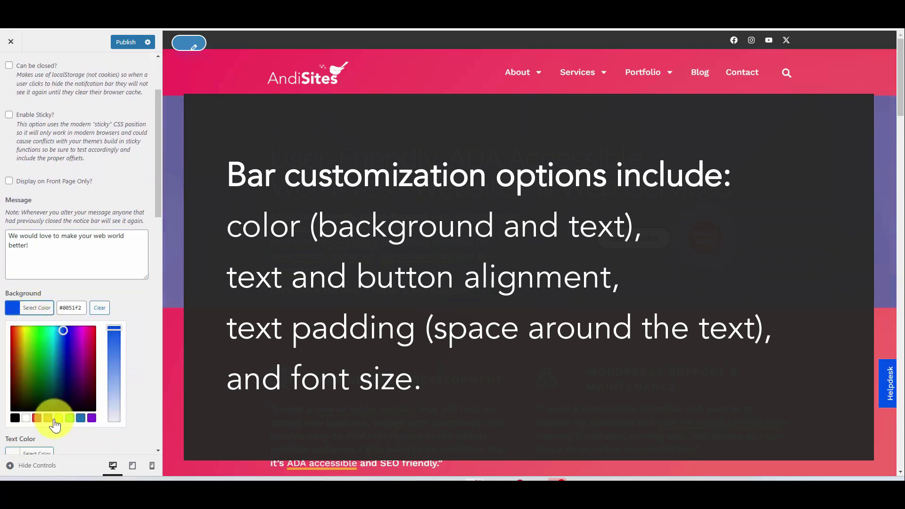
left_click(92, 421)
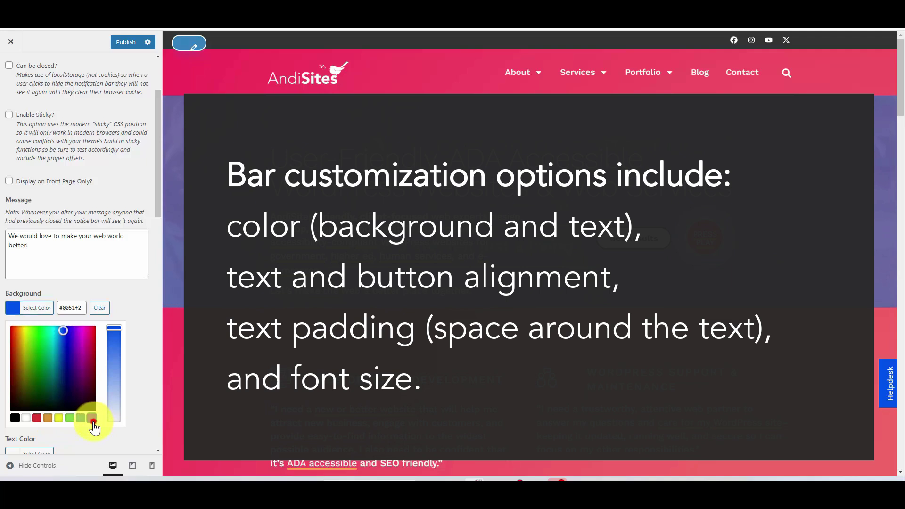
left_click(145, 309)
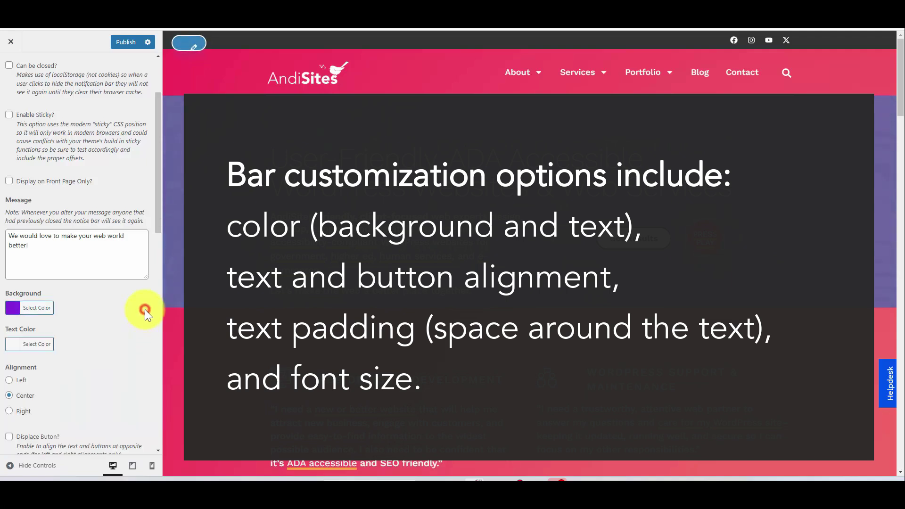
scroll(146, 309, "down", 1)
left_click(36, 297)
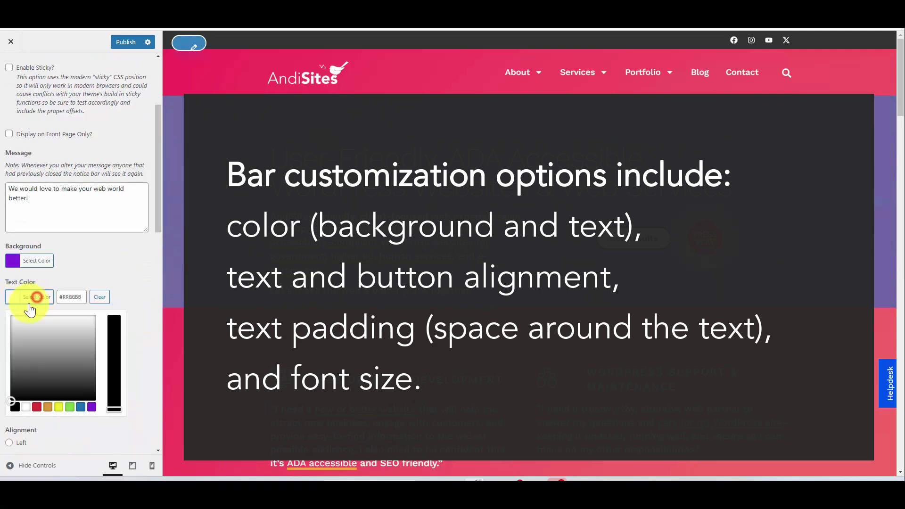
left_click(26, 408)
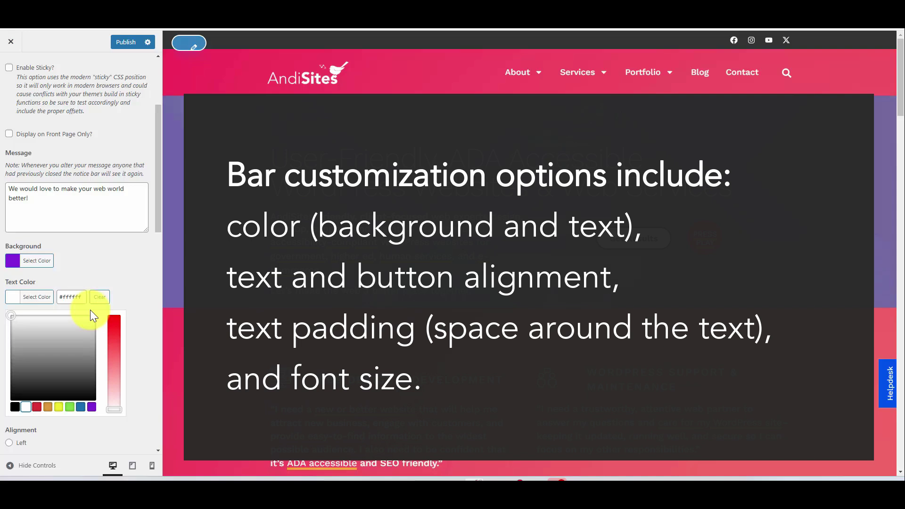
scroll(90, 309, "down", 5)
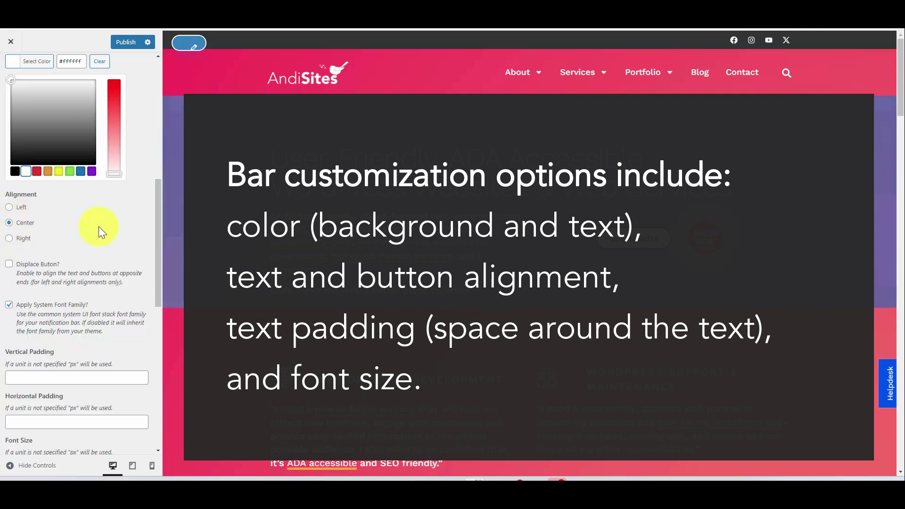
scroll(98, 226, "down", 1)
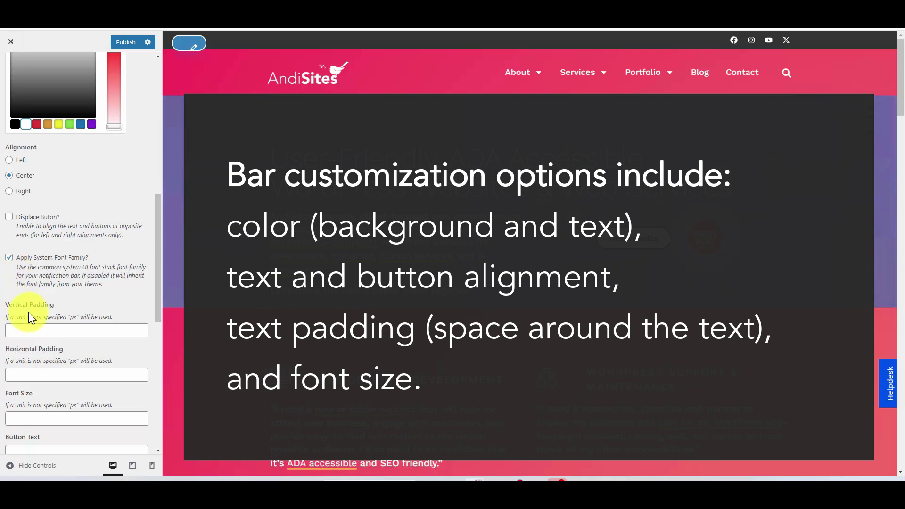
scroll(29, 312, "down", 2)
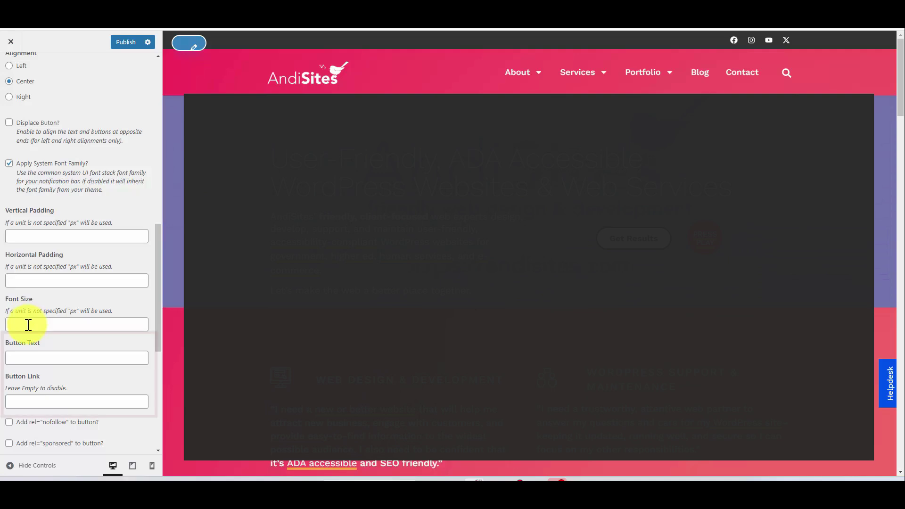
left_click(29, 360)
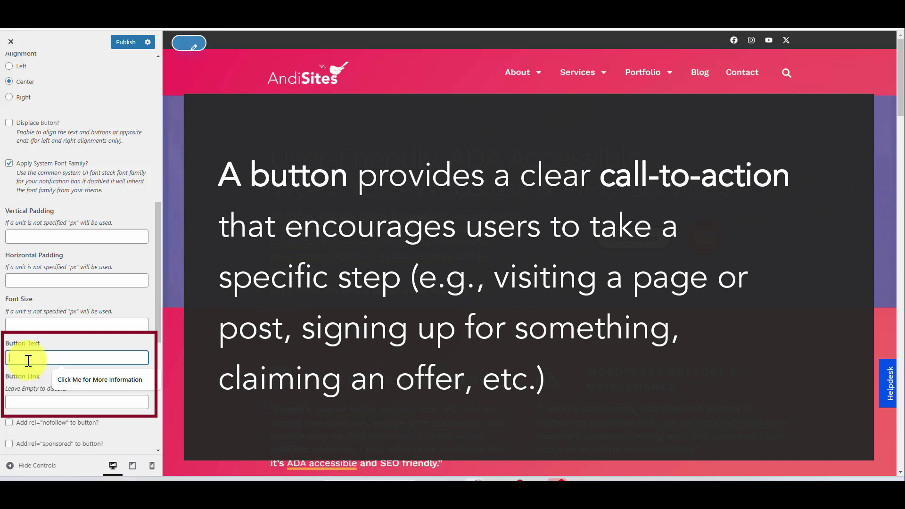
type("Contact Us")
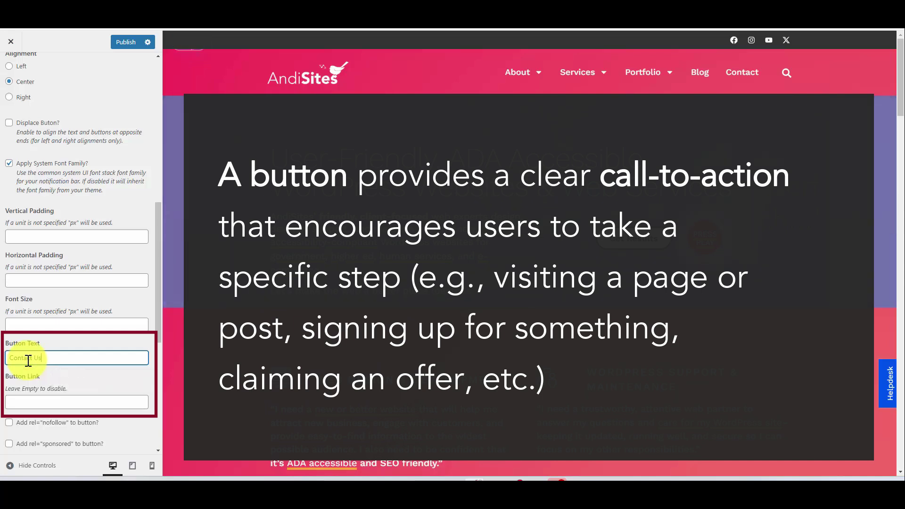
left_click(40, 402)
type("https://andis")
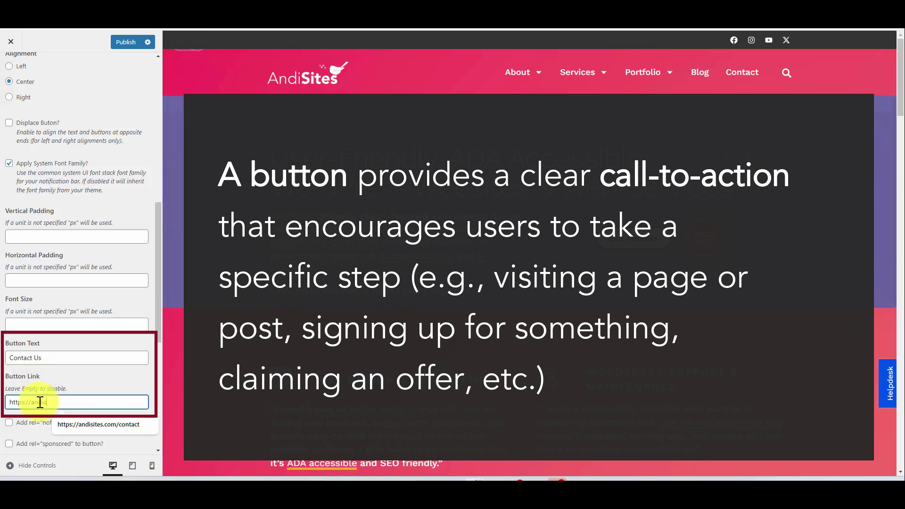
type("ites.com/contact")
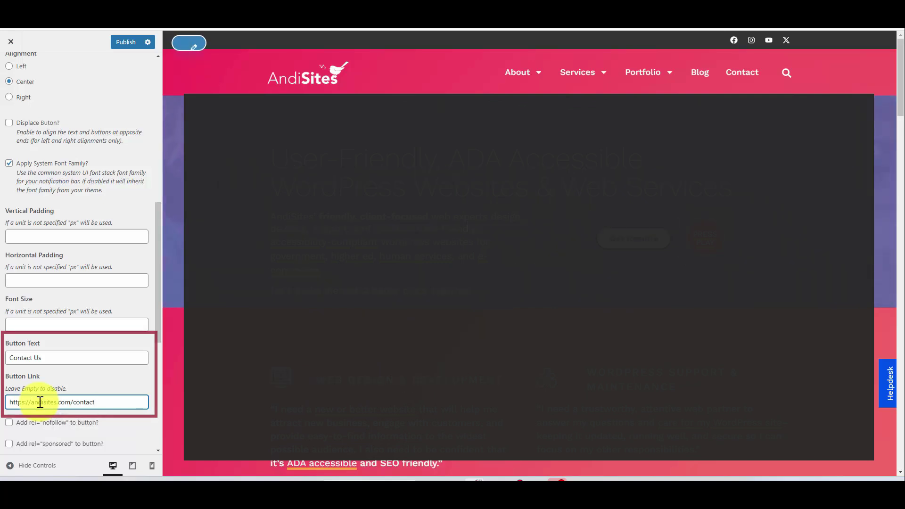
scroll(40, 402, "down", 2)
scroll(40, 403, "down", 1)
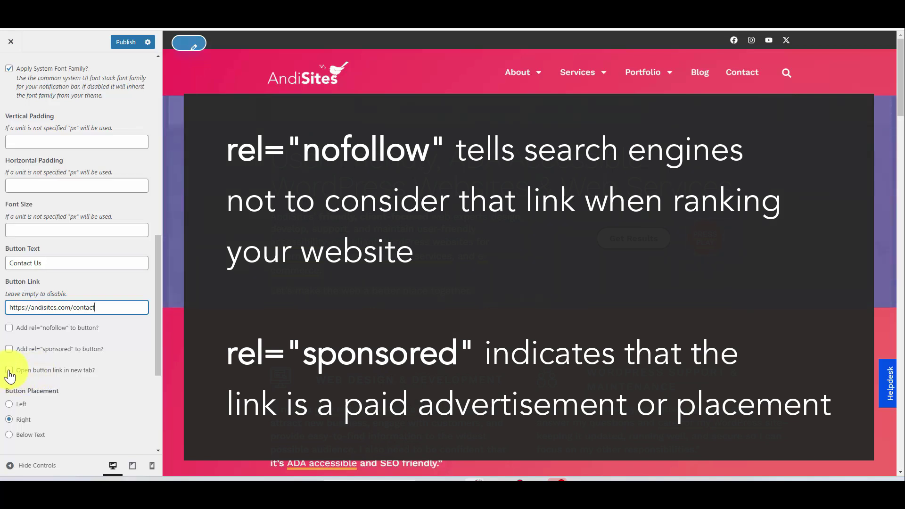
scroll(106, 360, "down", 3)
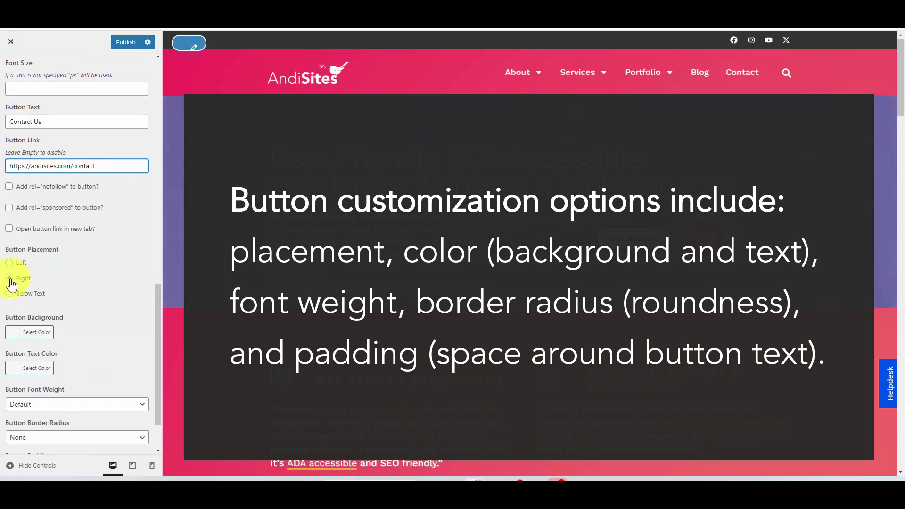
scroll(102, 274, "down", 1)
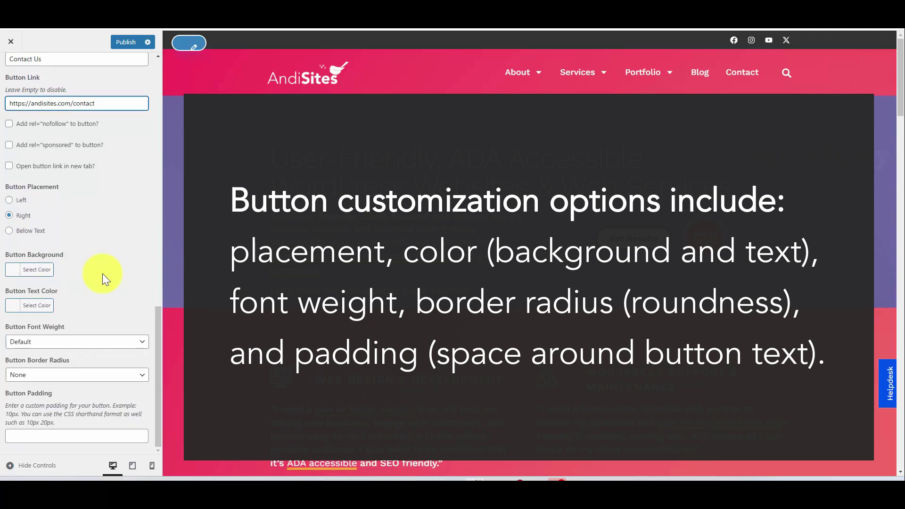
Give the button a white background and purple text colour
left_click(36, 270)
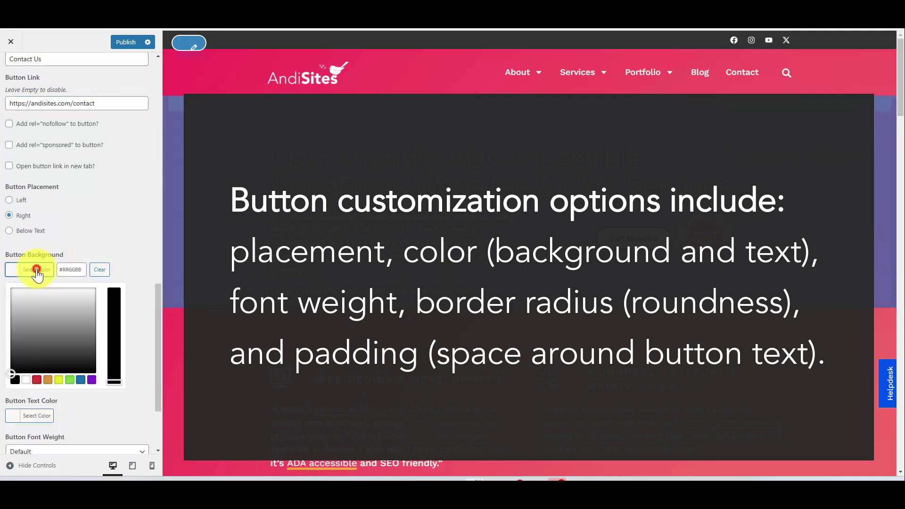
left_click(26, 380)
left_click(131, 237)
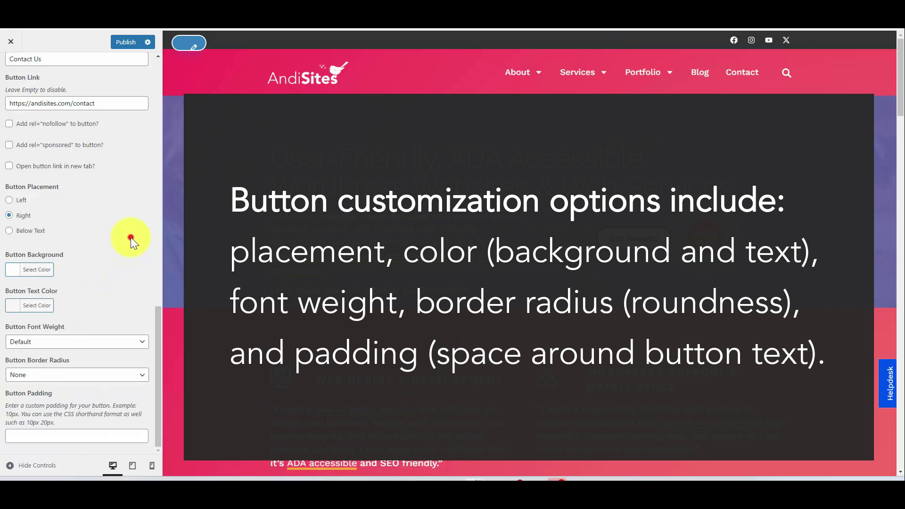
left_click(34, 306)
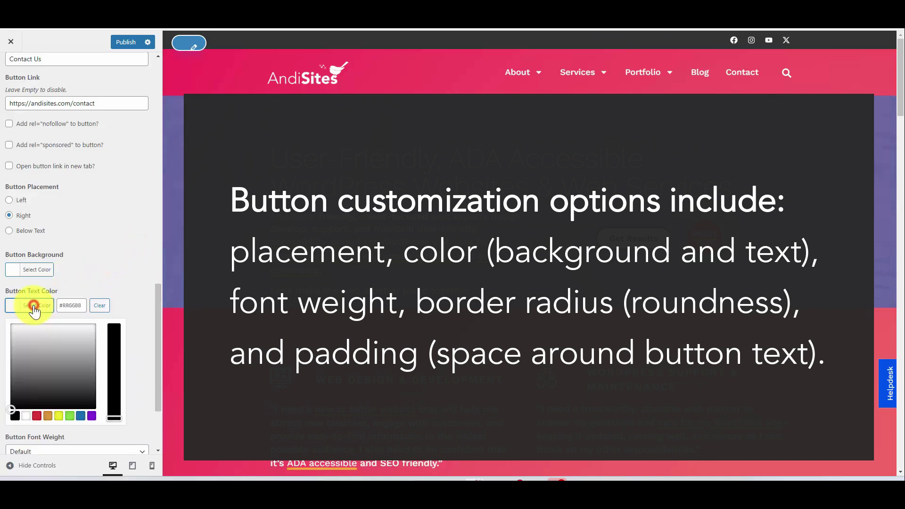
left_click(92, 415)
left_click(124, 275)
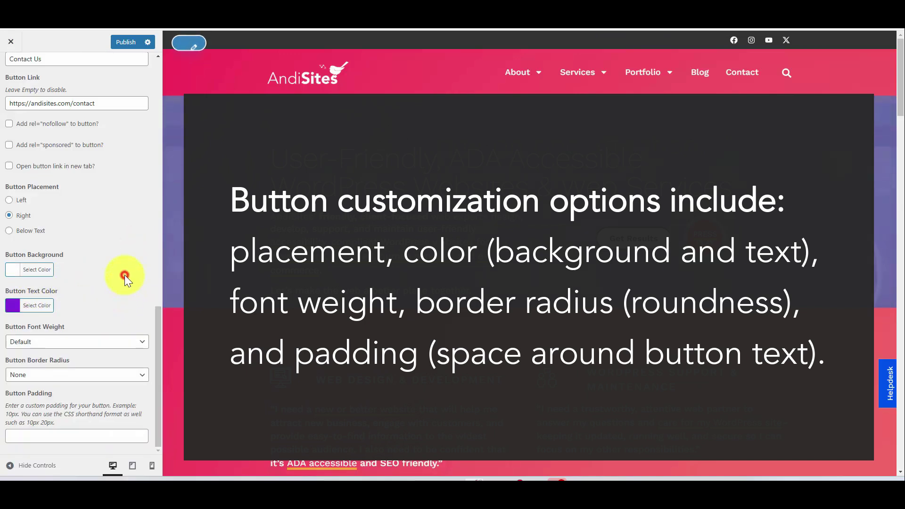
Keep the button font weight at Default and border radius at None
left_click(54, 343)
left_click(55, 344)
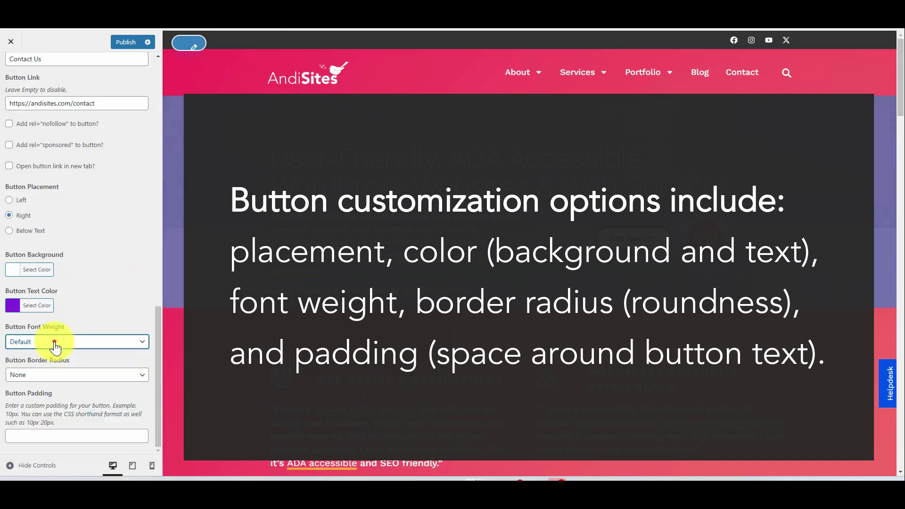
left_click(55, 376)
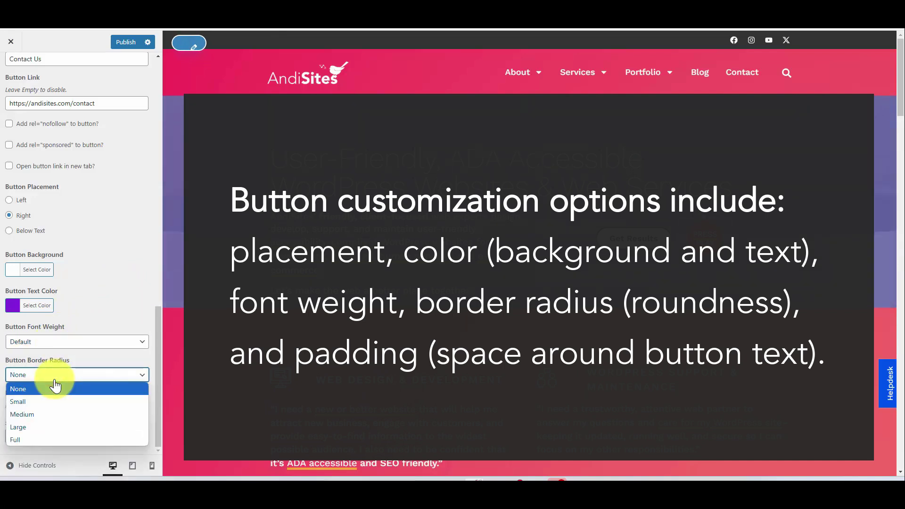
left_click(97, 289)
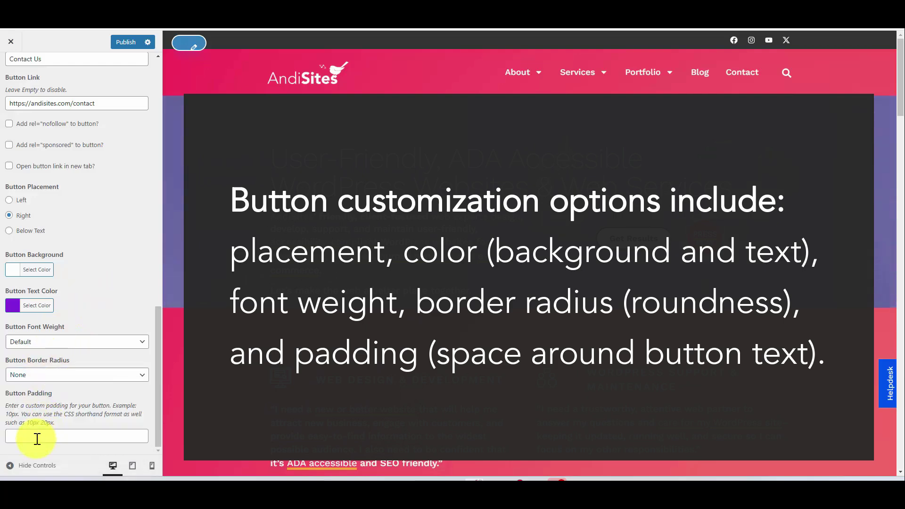
scroll(69, 324, "up", 10)
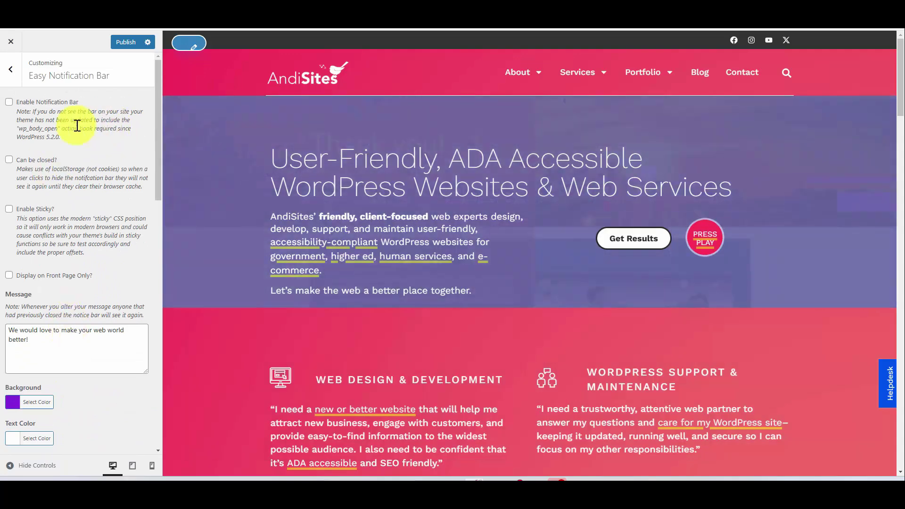
Enable the notification bar to preview it, then disable it again
left_click(9, 103)
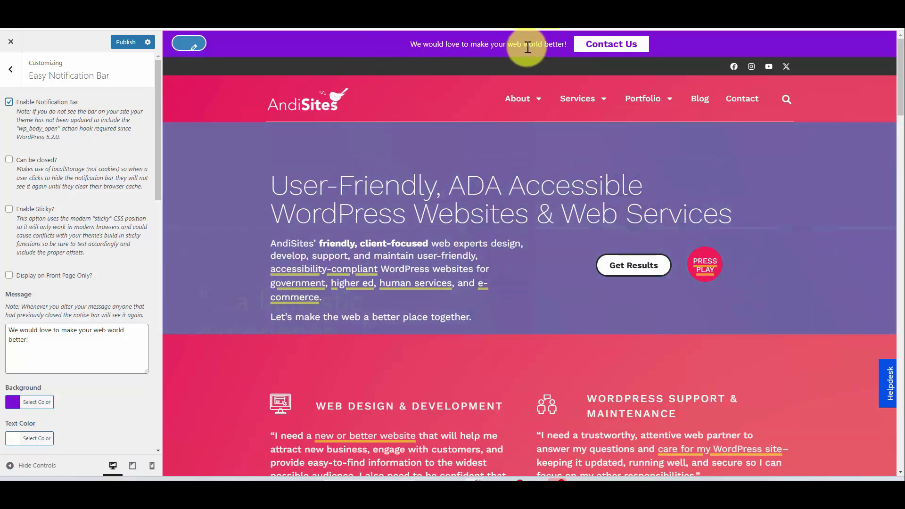
left_click(9, 105)
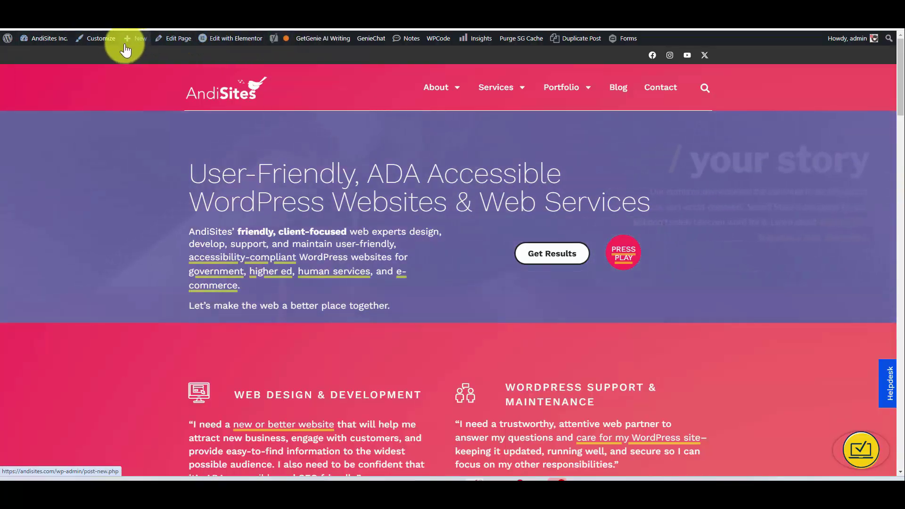
Reopen the Customizer from the admin bar and go to the Easy Notification Bar section
mouse_move(55, 43)
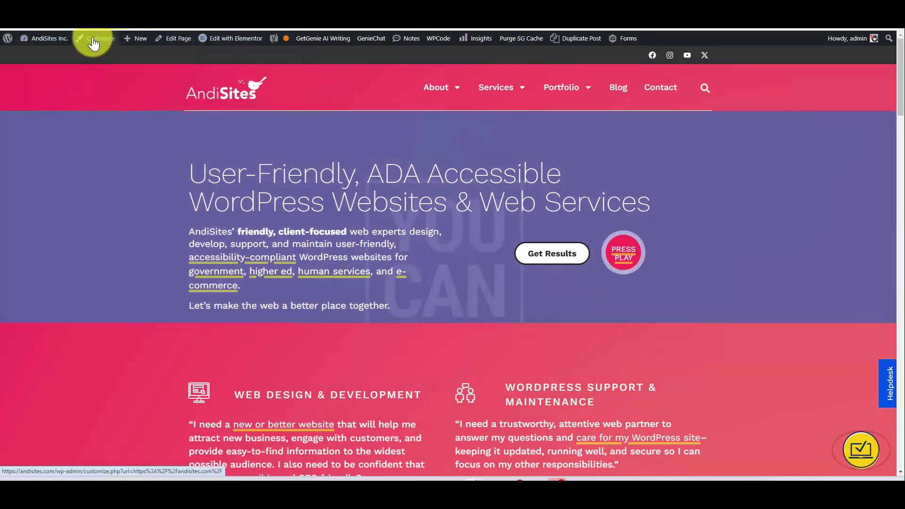
left_click(98, 42)
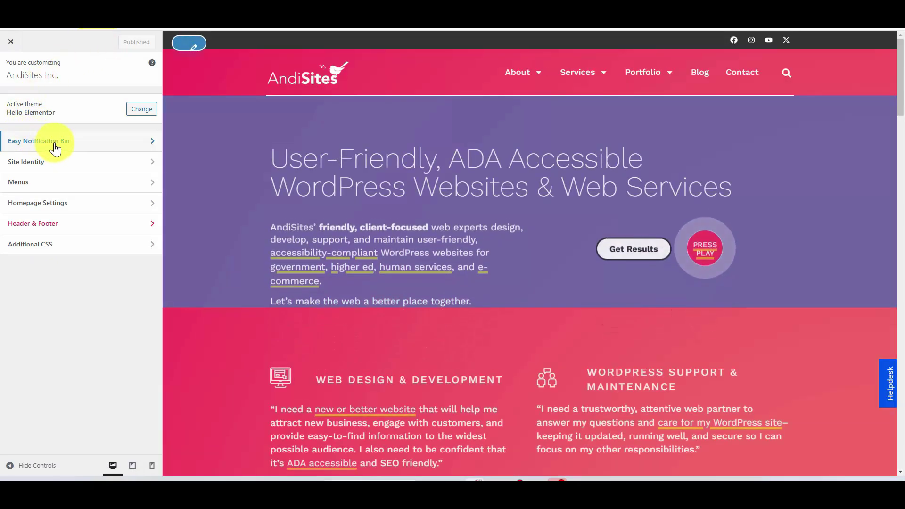
left_click(59, 143)
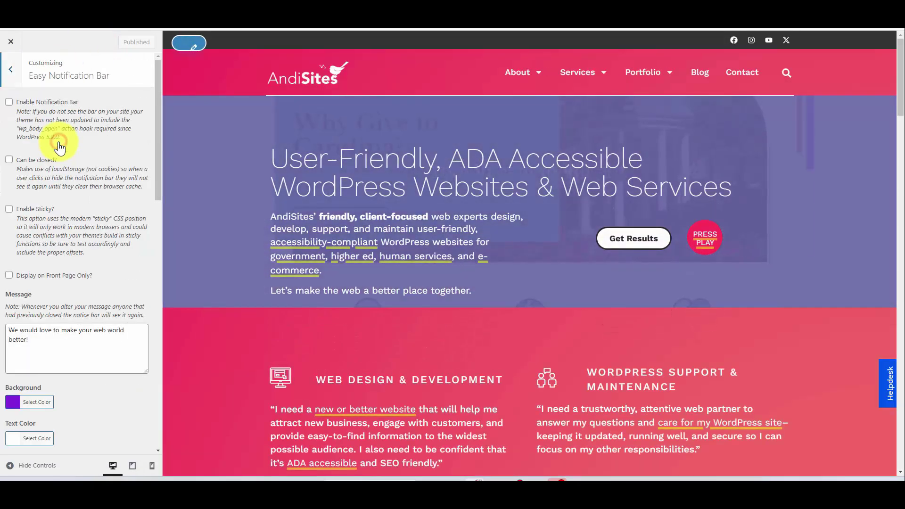